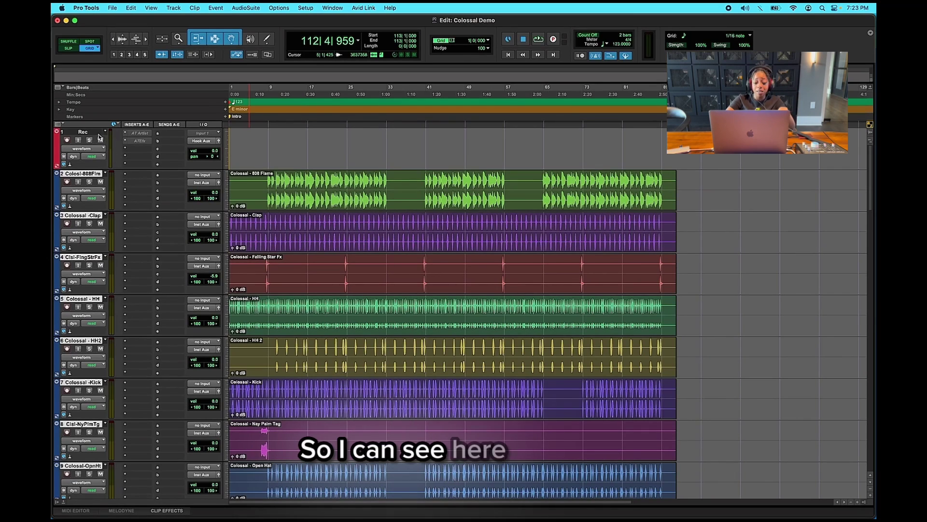
Step: Delete the empty Rec track, then scroll to review the remaining Hook, V1 and aux tracks
click(98, 133)
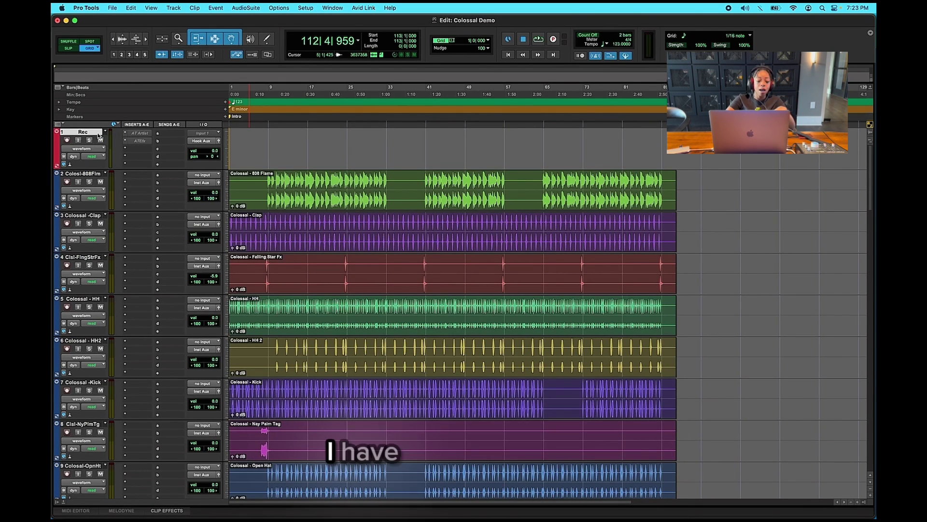
right_click(98, 133)
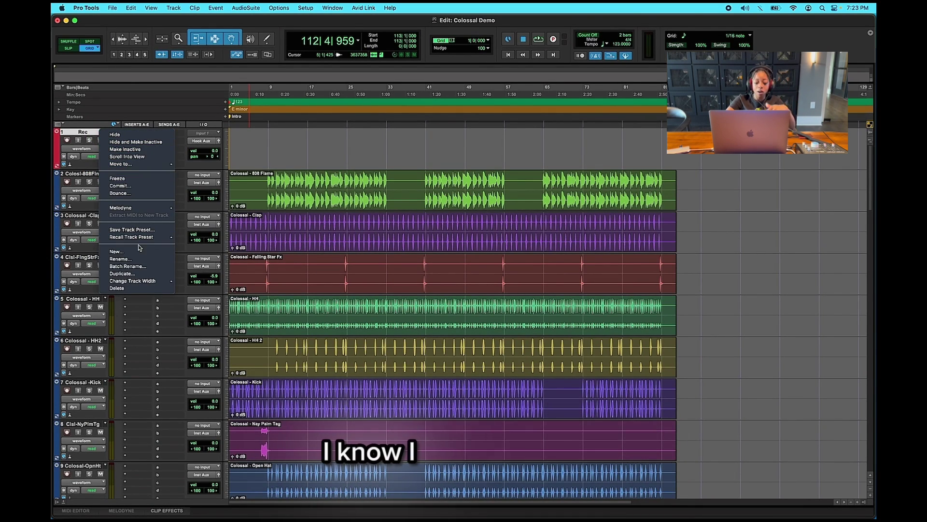
click(135, 289)
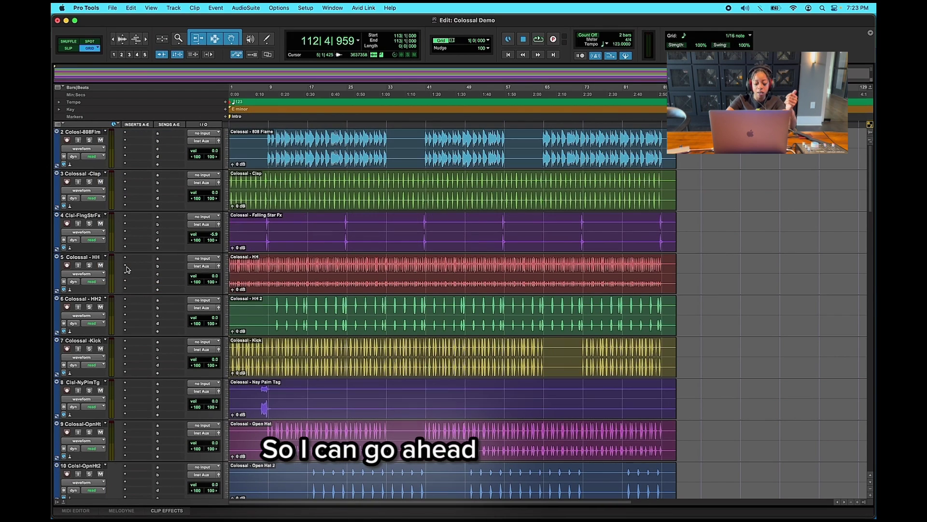
scroll(186, 302, down, 3)
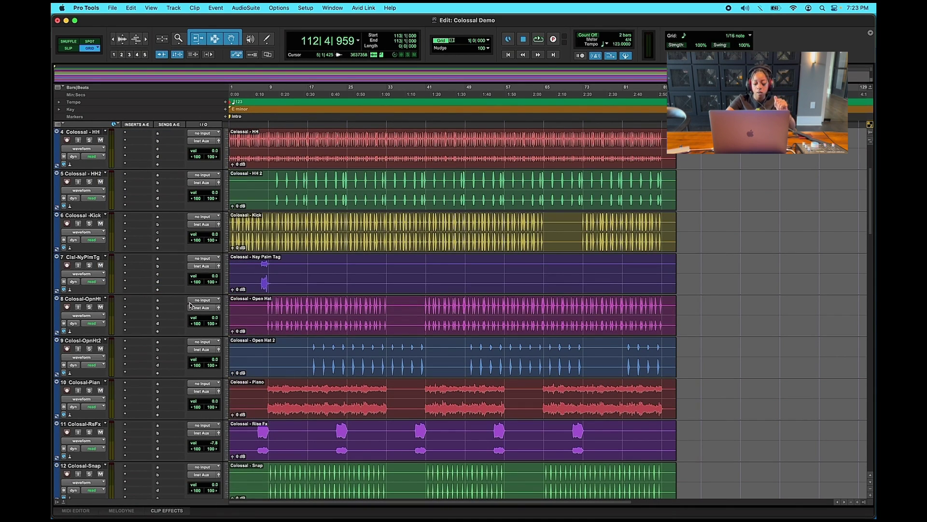
scroll(190, 304, down, 8)
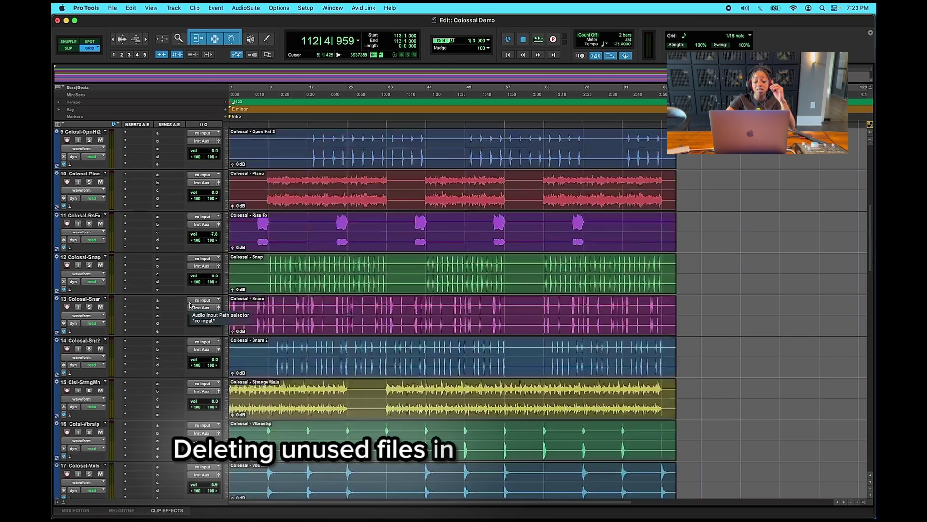
scroll(189, 304, down, 6)
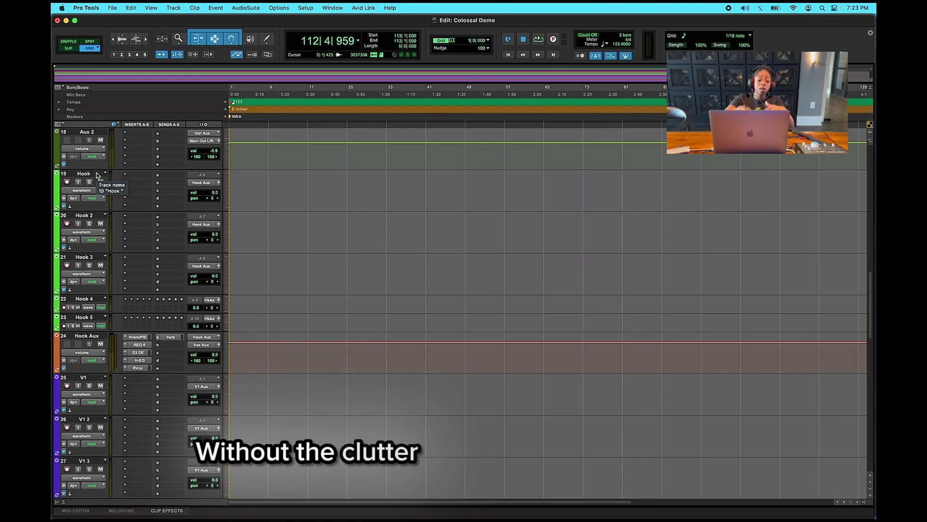
Step: Delete the empty Hook, V1 and V2 tracks and their auxes, leaving MASTER as track 28
scroll(98, 176, down, 3)
scroll(98, 175, down, 10)
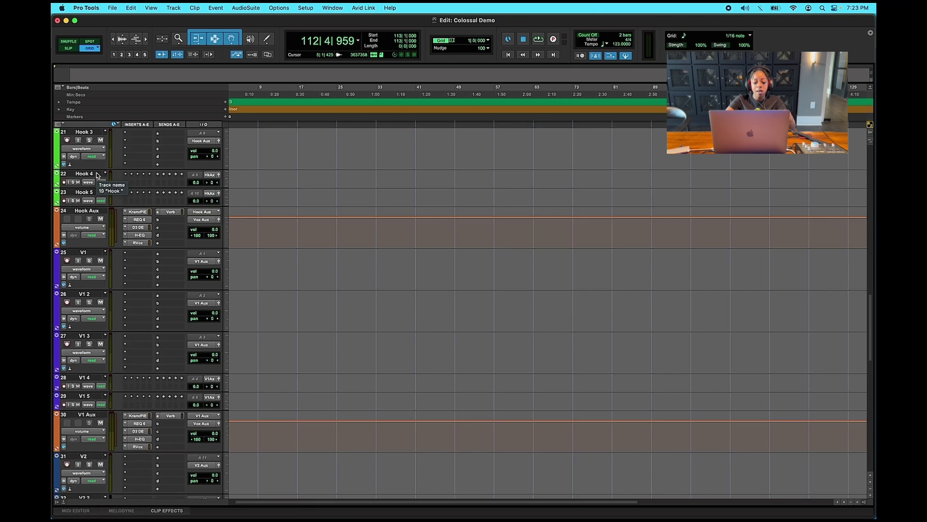
scroll(98, 175, down, 9)
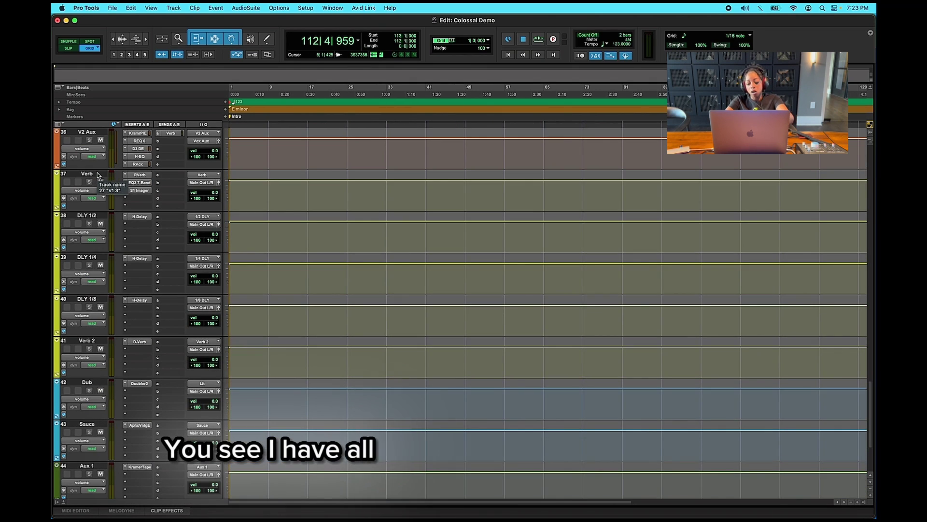
scroll(98, 176, up, 9)
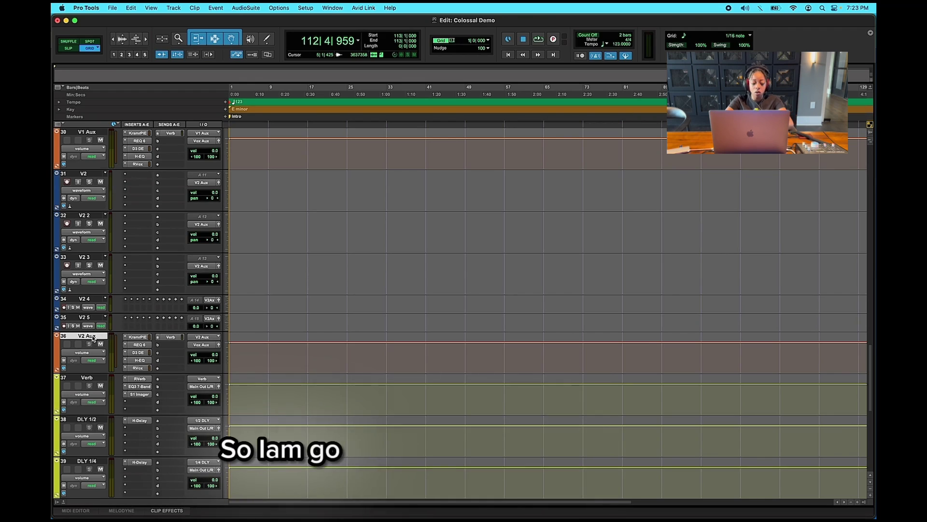
scroll(92, 338, up, 16)
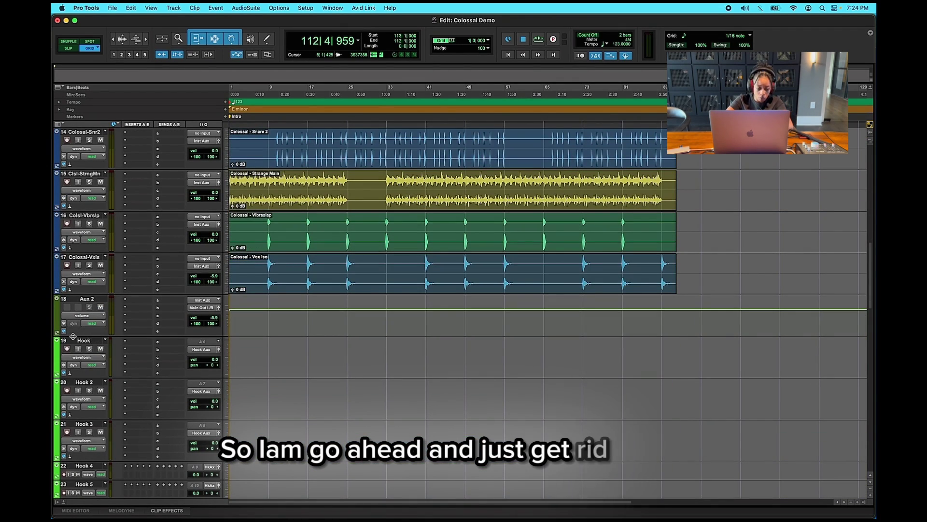
right_click(88, 344)
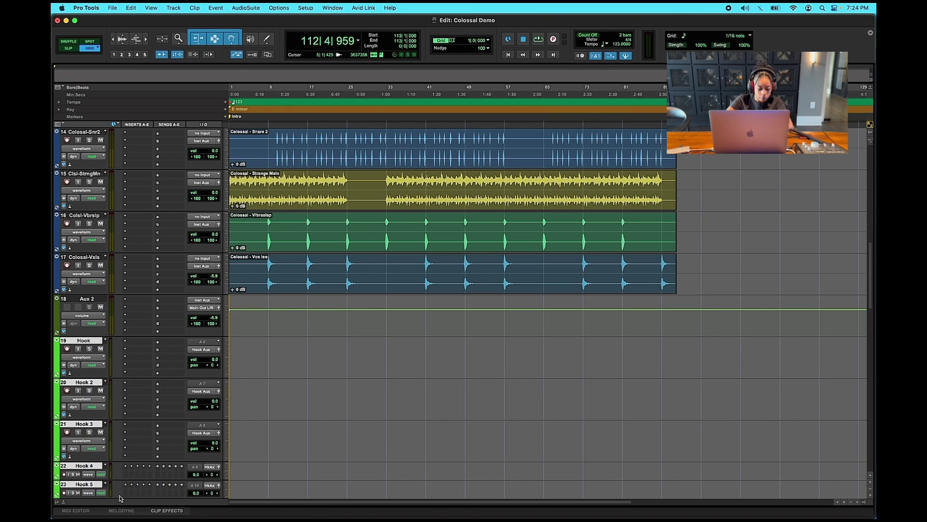
scroll(178, 367, down, 6)
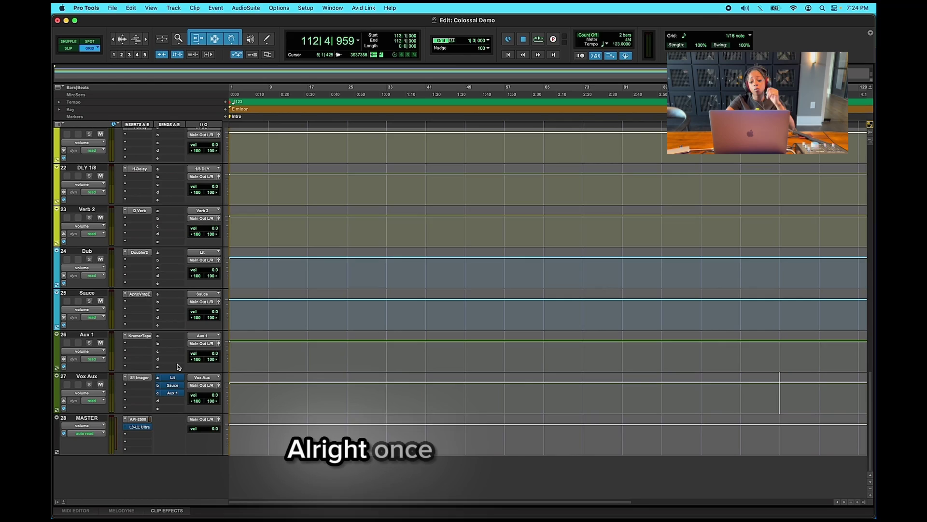
scroll(178, 363, up, 15)
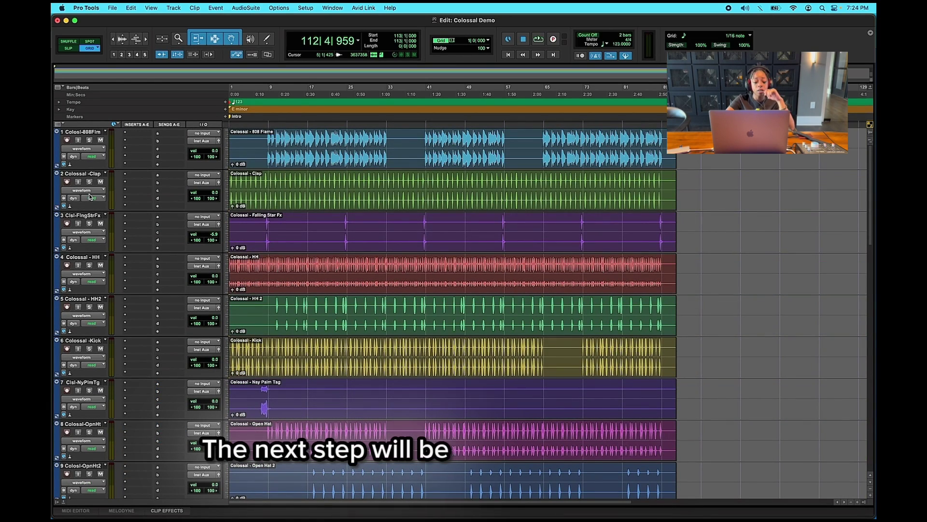
Step: Strip the 'Colossal - ' prefix to rename tracks to 808 Flame, Clap, Falling Star Fx and HH
double_click(80, 131)
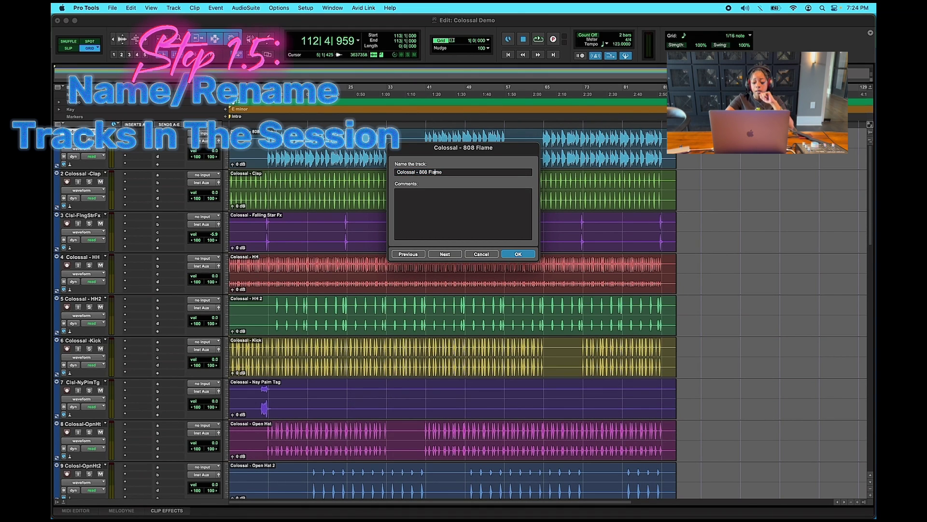
key(Return)
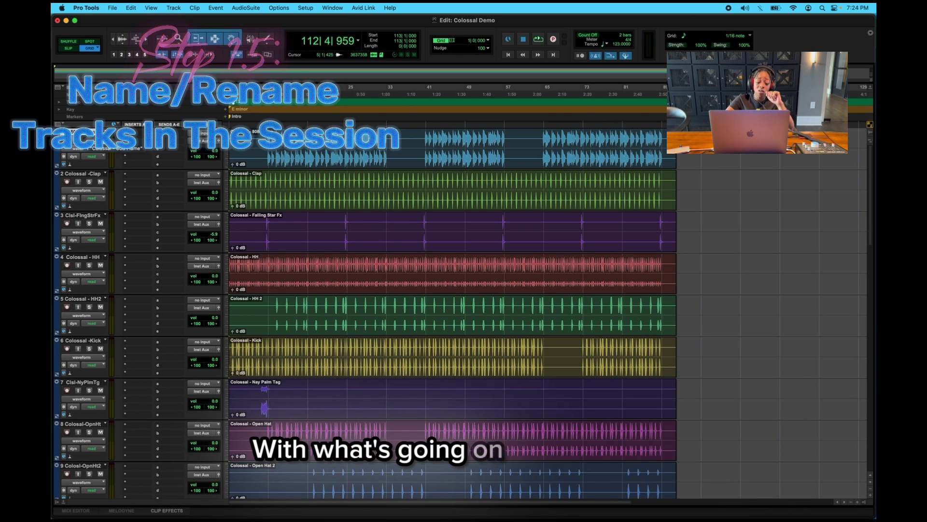
double_click(90, 174)
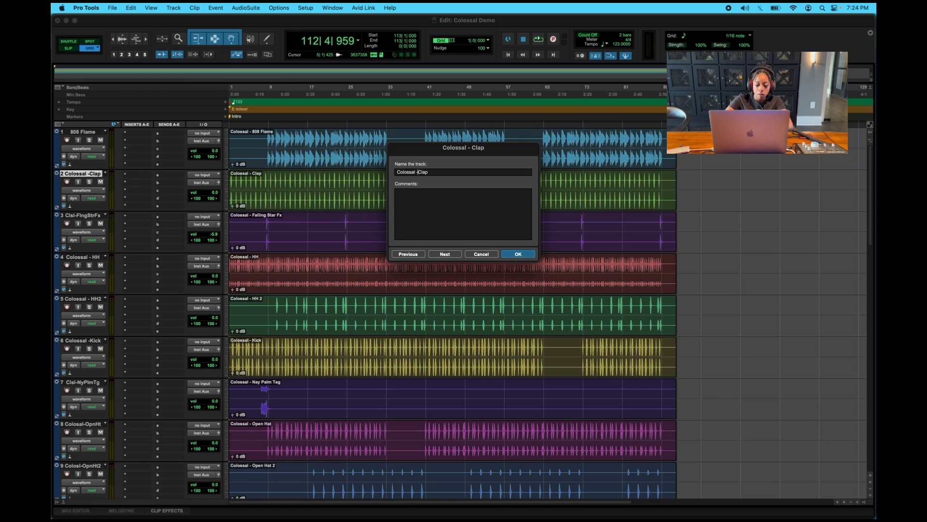
key(BackSpace)
key(BackSpace)
key(BackSpace)
key(BackSpace)
key(BackSpace)
key(BackSpace)
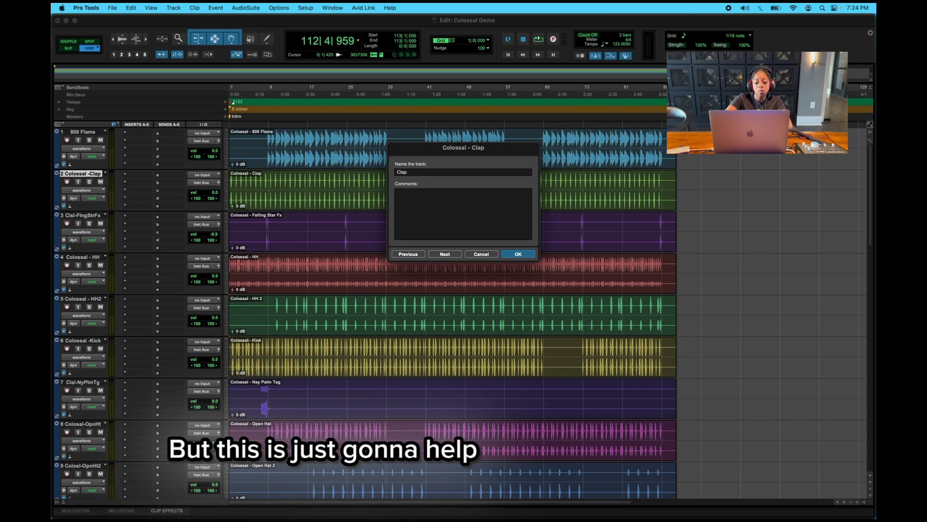
key(super+Right)
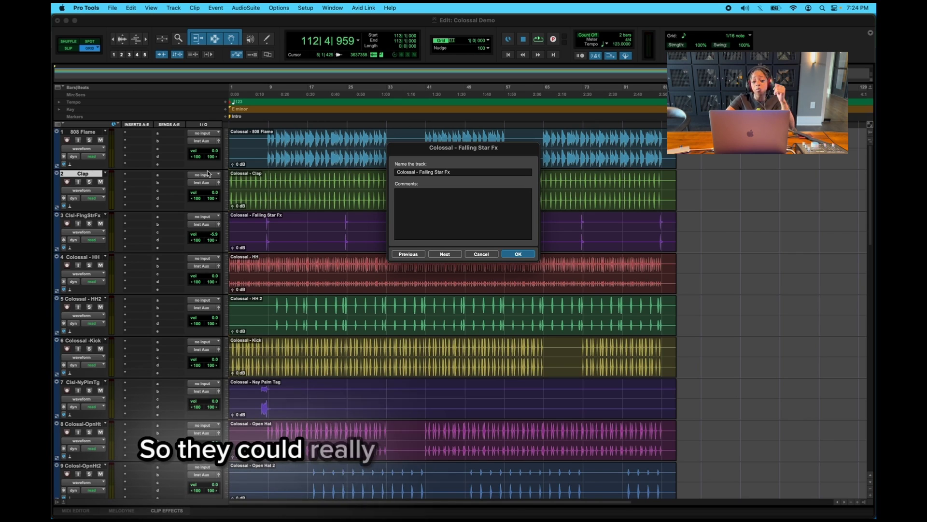
key(Left)
key(Right)
click(419, 172)
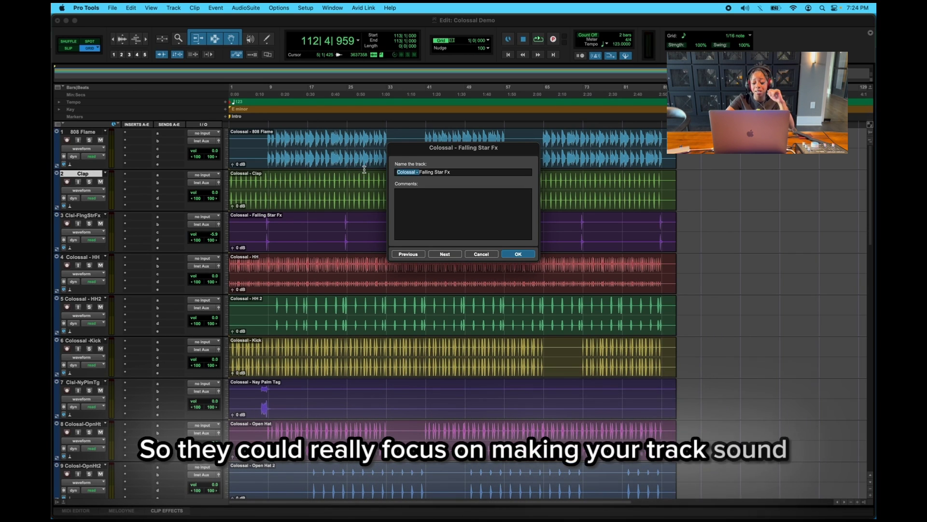
key(super+Right)
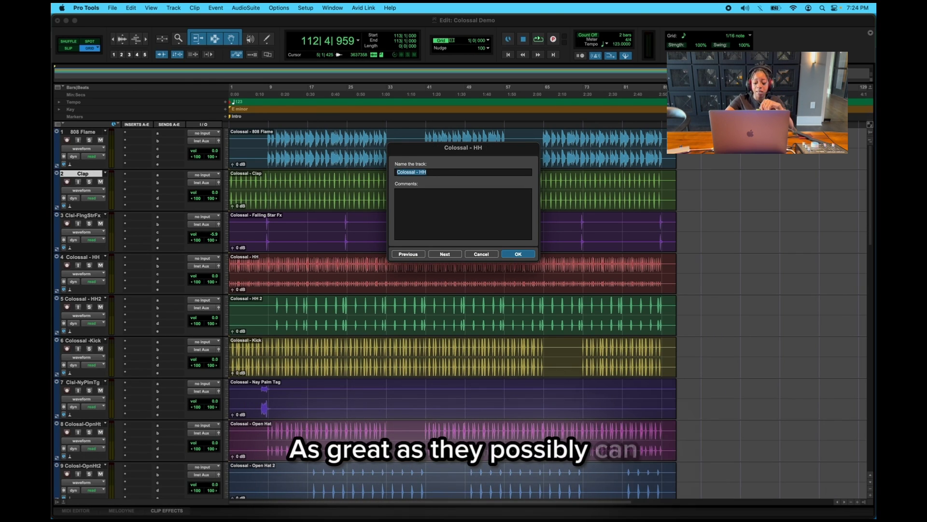
key(Right)
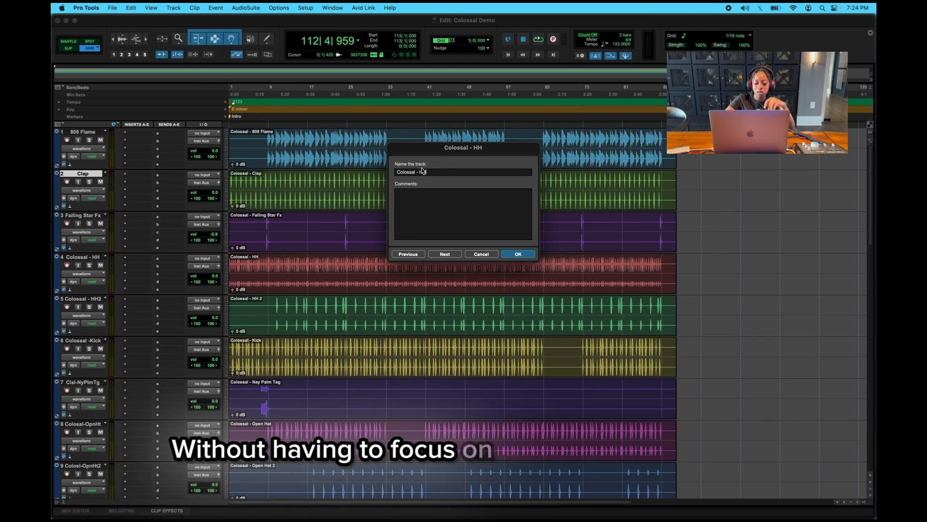
drag(418, 171, 374, 171)
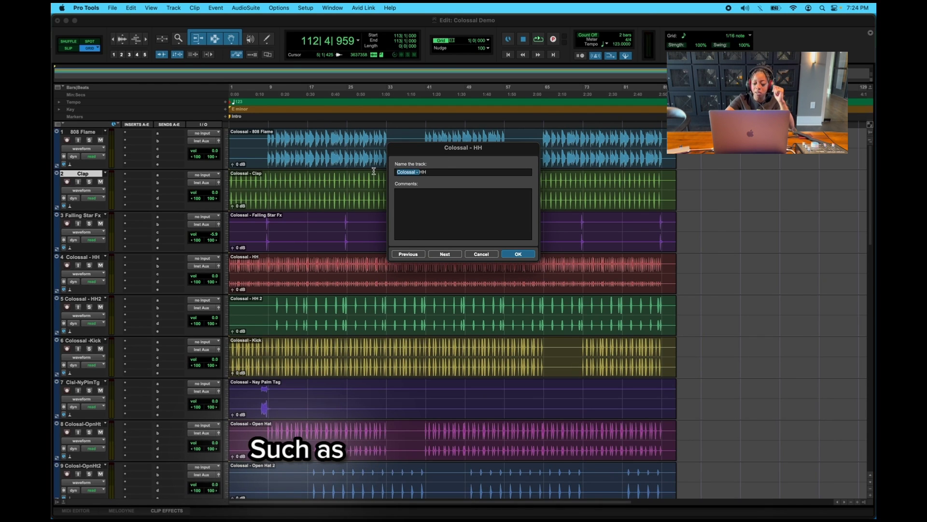
key(BackSpace)
key(Return)
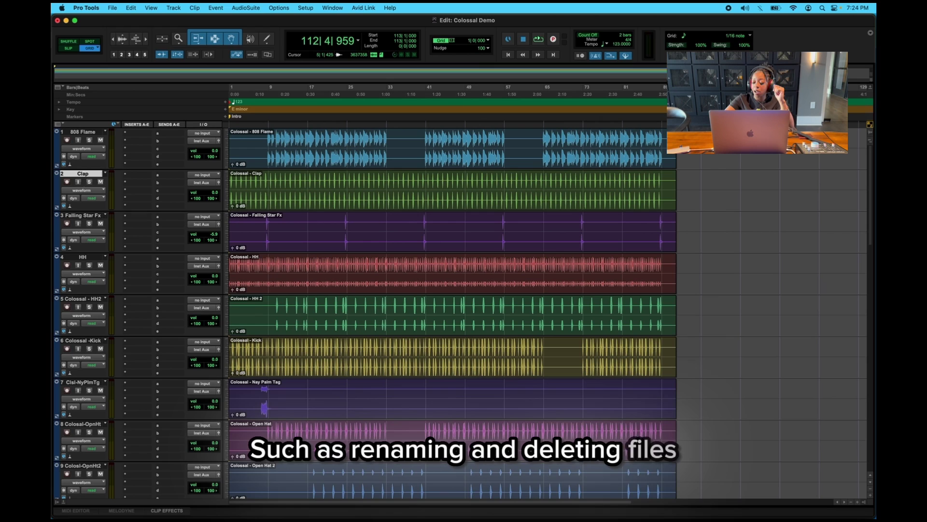
Step: Remove the 'Colossal - ' prefix from HH 2, Piano, Rise Fx and Snap track names
double_click(95, 298)
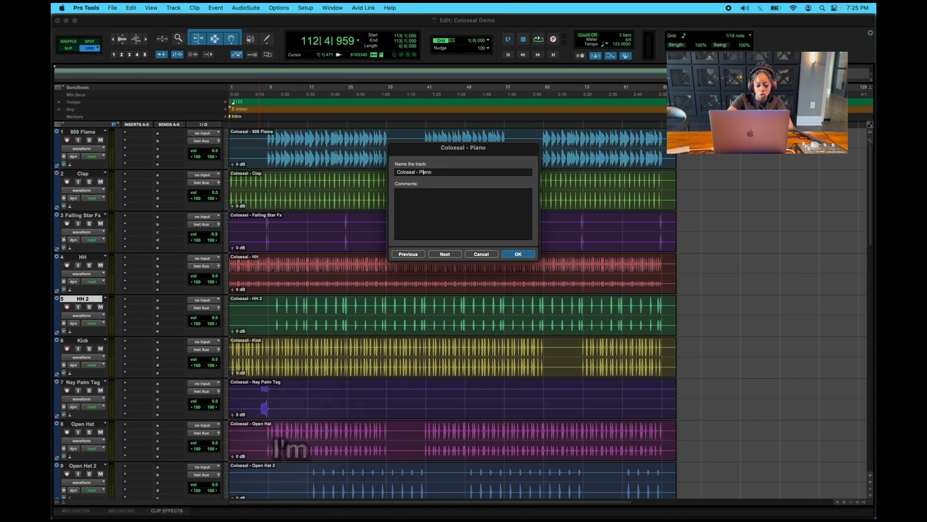
key(BackSpace)
key(BackSpace)
key(BackSpace)
key(BackSpace)
key(BackSpace)
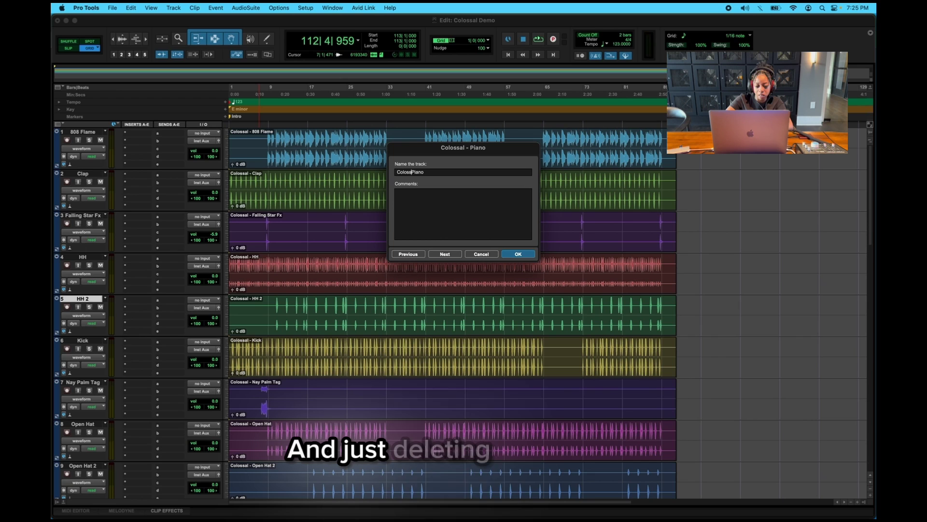
key(BackSpace)
key(BackSpace)
key(BackSpace)
key(BackSpace)
click(417, 172)
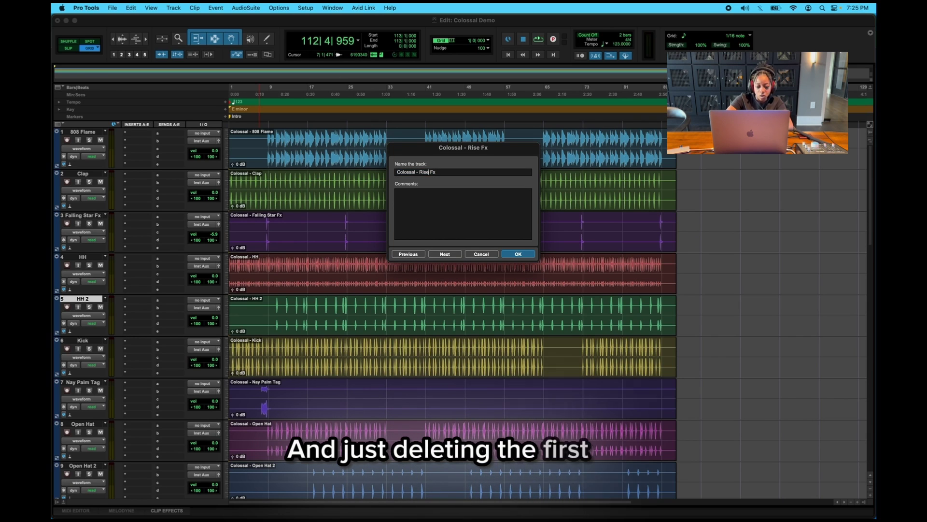
key(BackSpace)
key(BackSpace)
key(BackSpace)
key(BackSpace)
key(BackSpace)
key(BackSpace)
key(BackSpace)
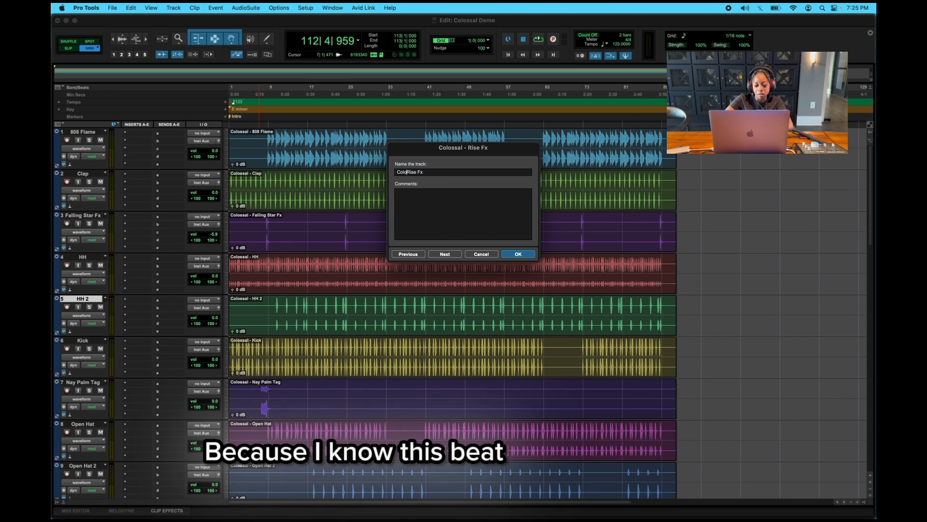
key(super+Right)
click(417, 172)
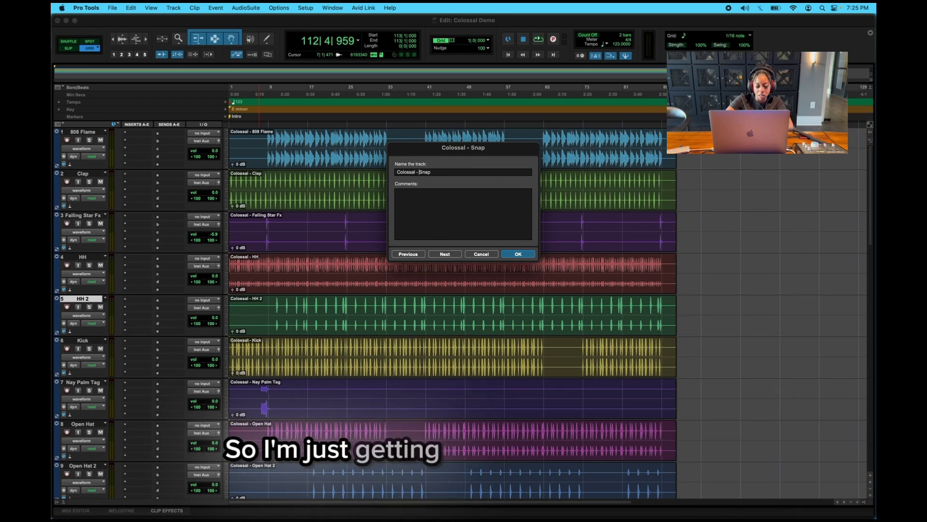
key(BackSpace)
key(BackSpace)
key(BackSpace)
key(BackSpace)
key(BackSpace)
key(BackSpace)
key(BackSpace)
key(BackSpace)
key(BackSpace)
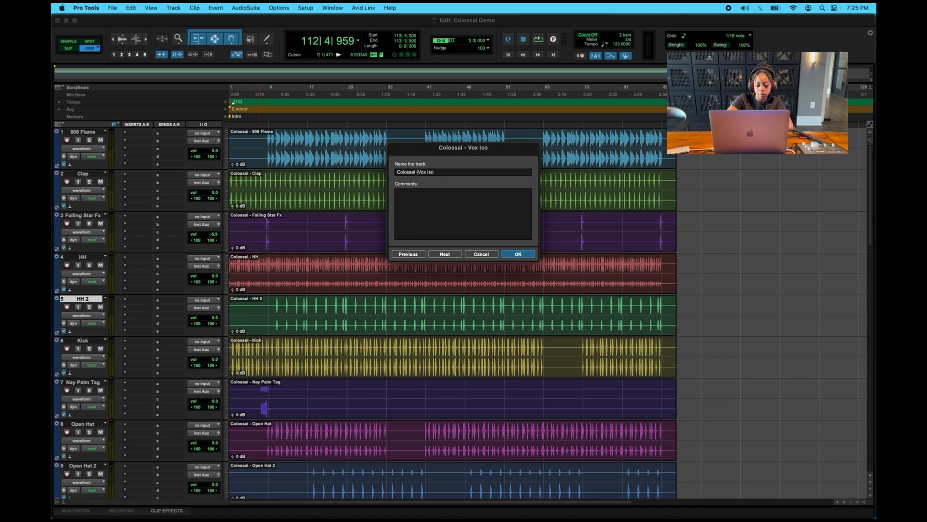
key(Return)
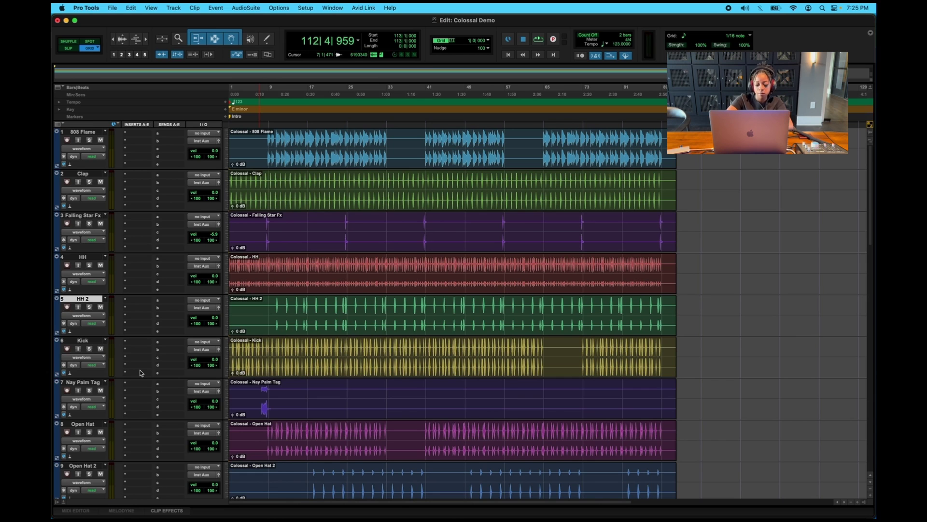
scroll(140, 372, down, 10)
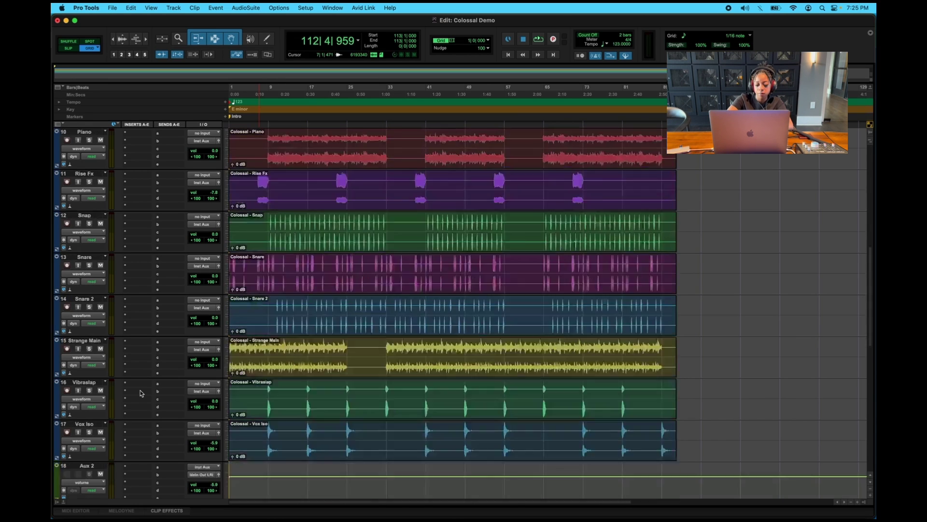
scroll(141, 392, up, 10)
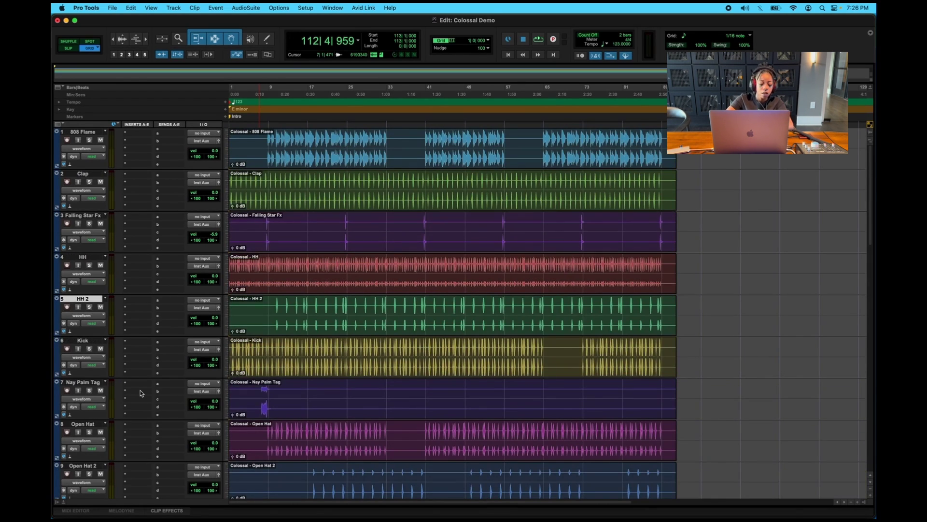
scroll(141, 392, down, 15)
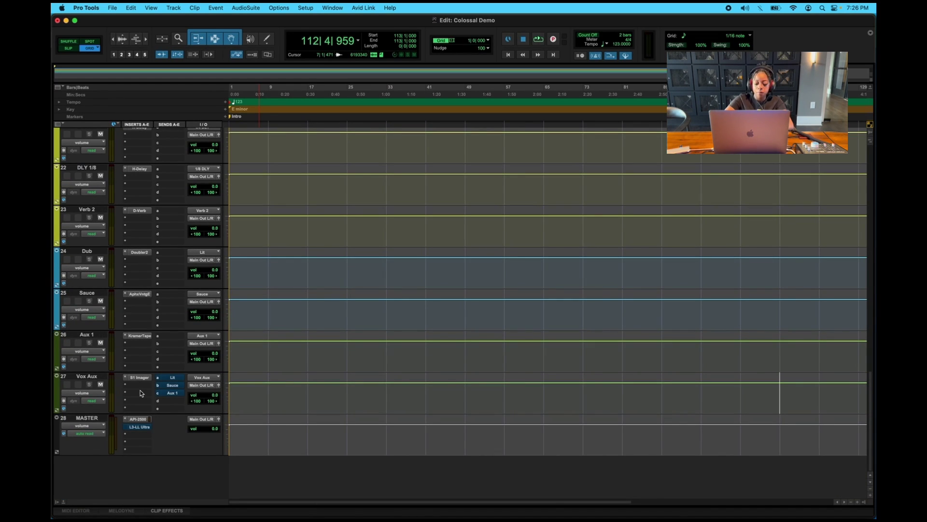
scroll(140, 392, up, 15)
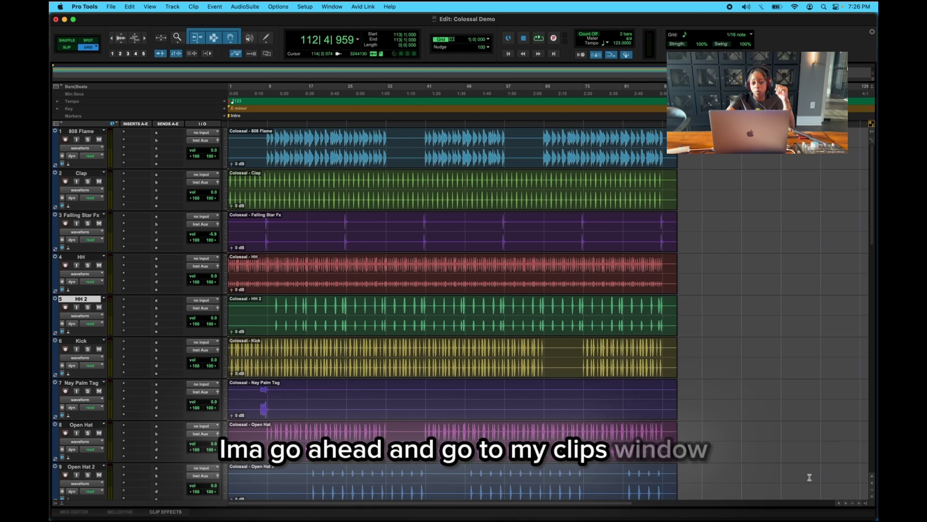
Step: Select all unused clips in the Clips list and remove them, keeping only the Colossal clips
click(866, 504)
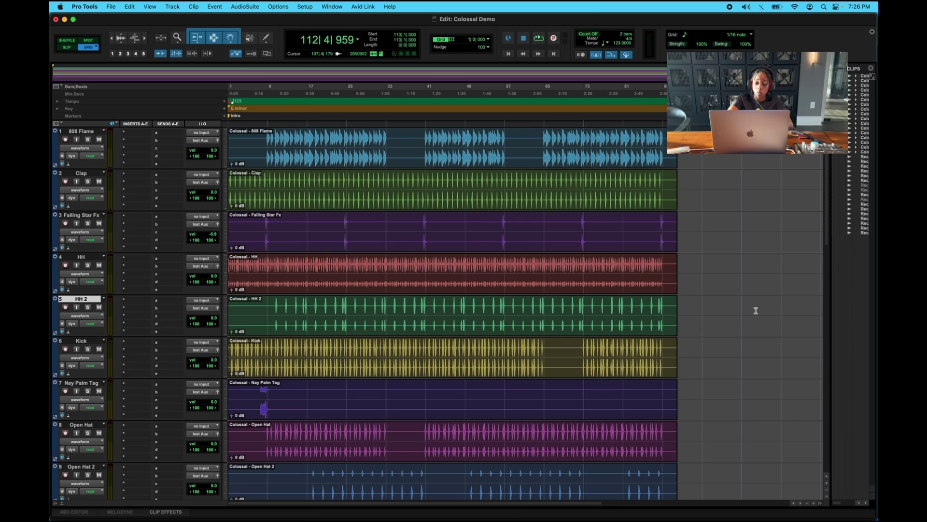
key(super+shift+u)
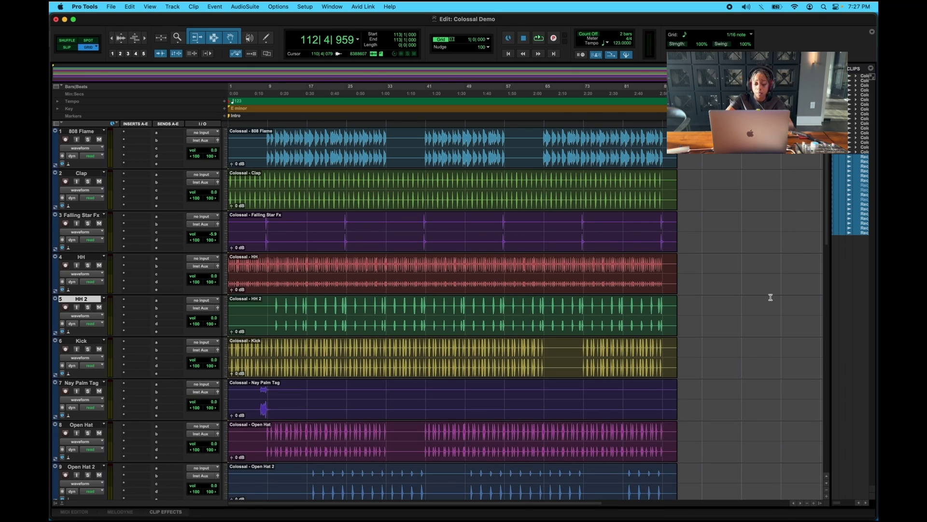
key(super+shift+b)
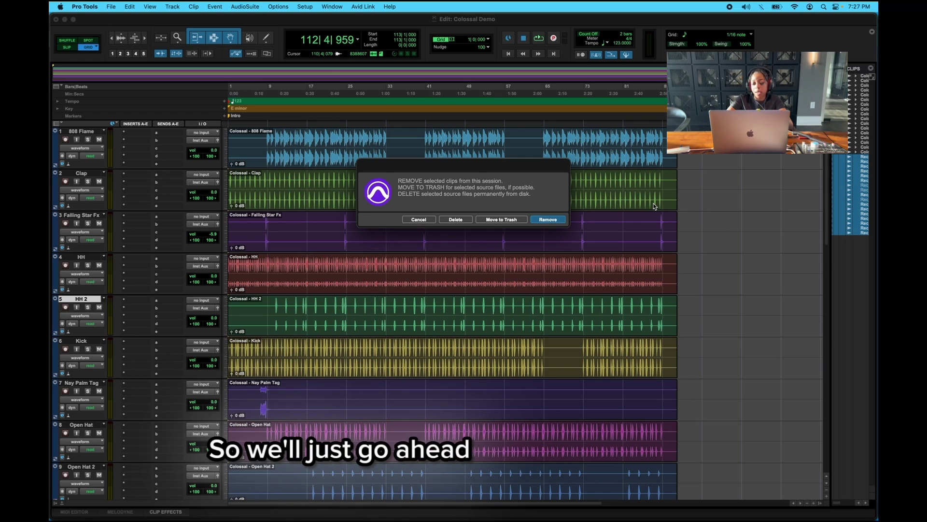
click(547, 220)
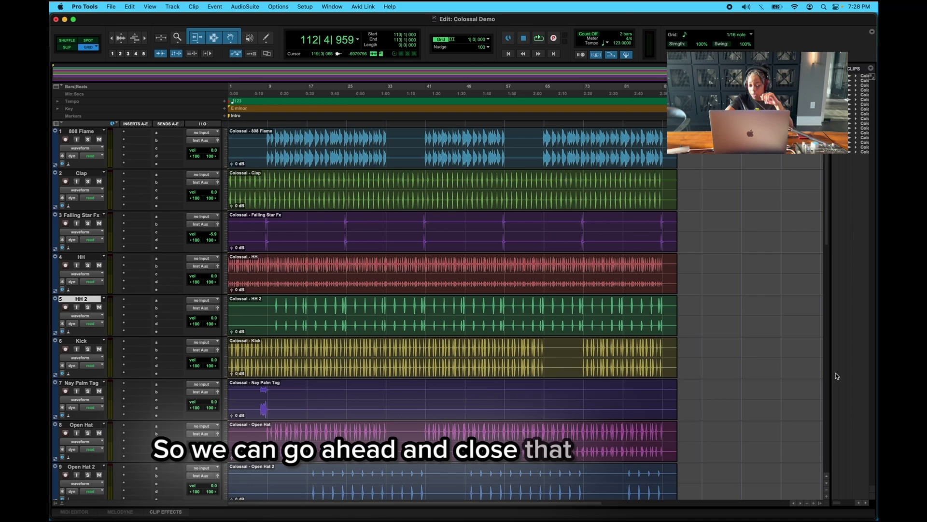
Step: Start File > Save Copy In with Audio Files and Session Plug-In Settings Folder included
click(824, 502)
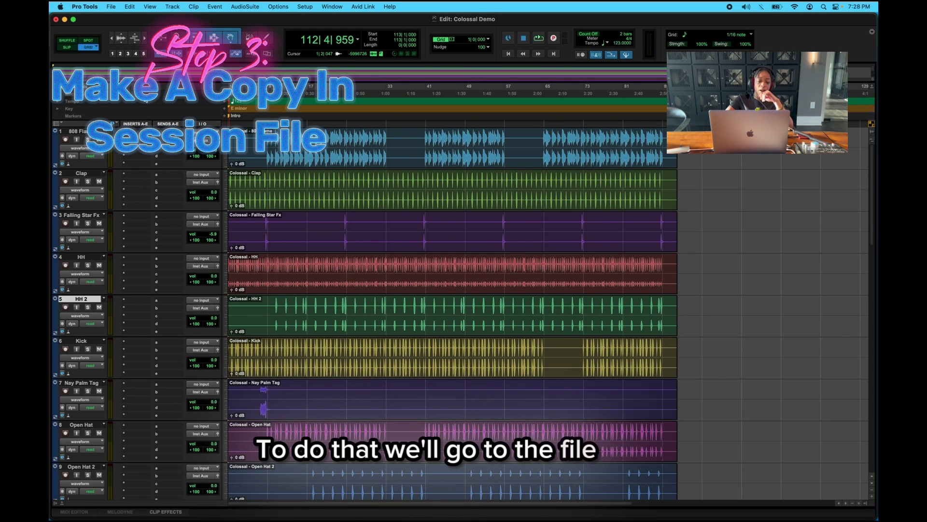
click(111, 6)
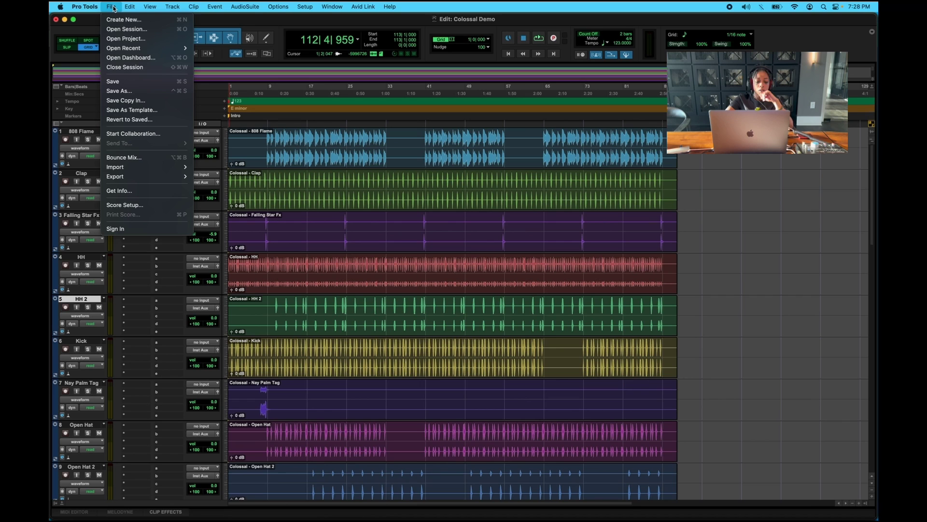
click(135, 101)
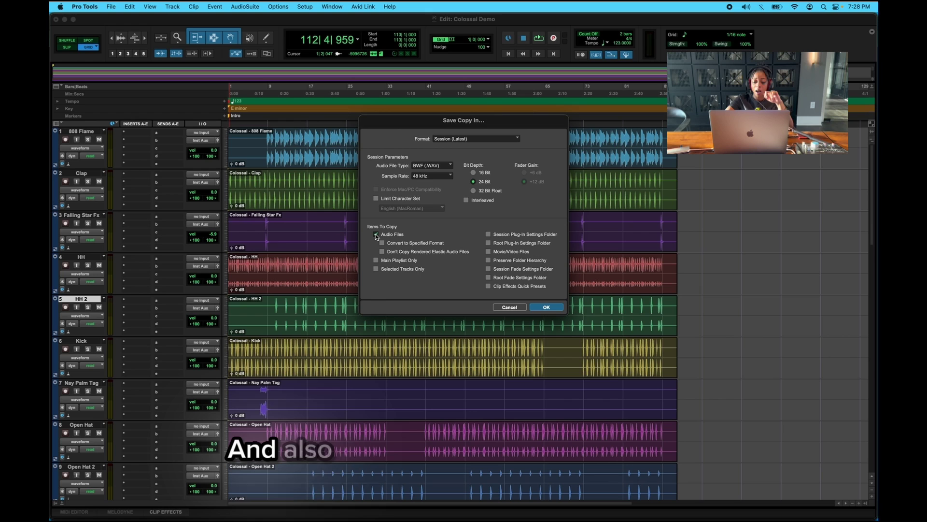
click(489, 235)
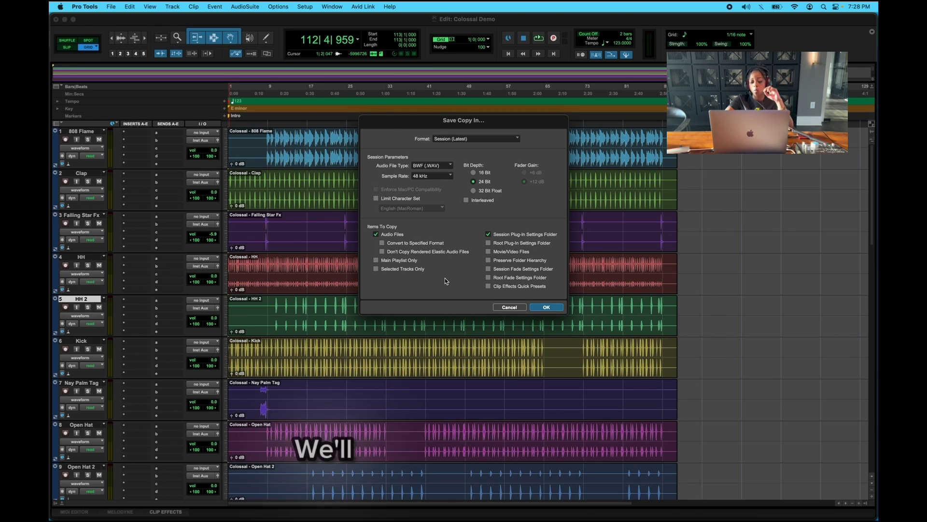
Step: Accept the copy options and save 'Copy of Colossal Demo' to the Desktop
click(546, 307)
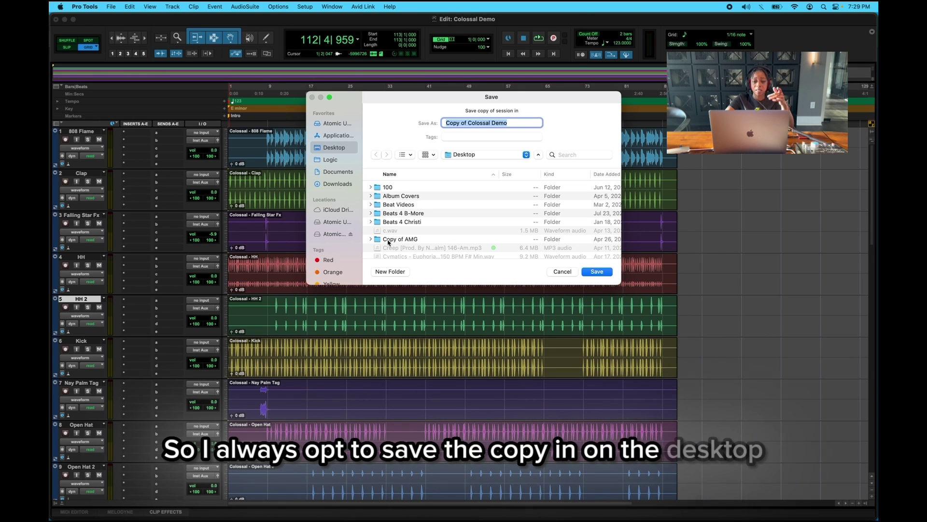
key(Return)
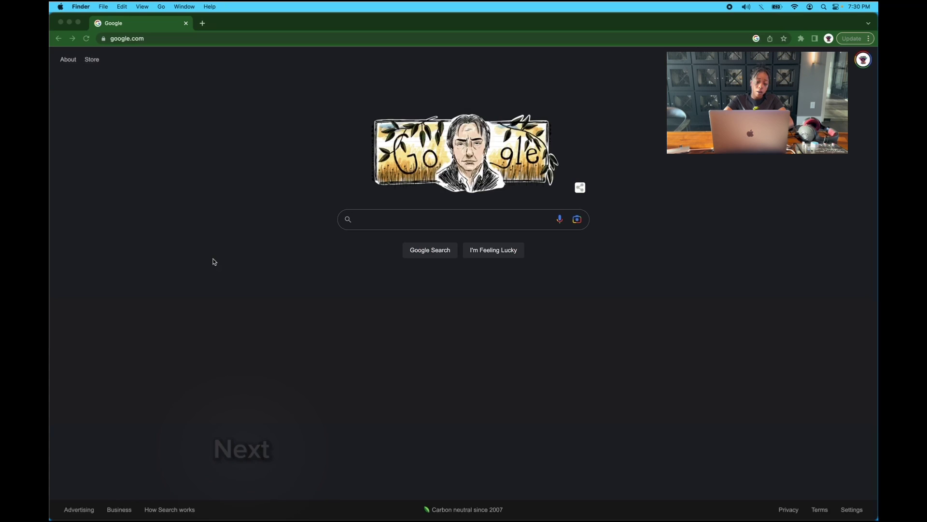
Step: In Finder's Desktop folder, compress the Copy of Colossal Demo folder into a zip archive
mouse_move(143, 497)
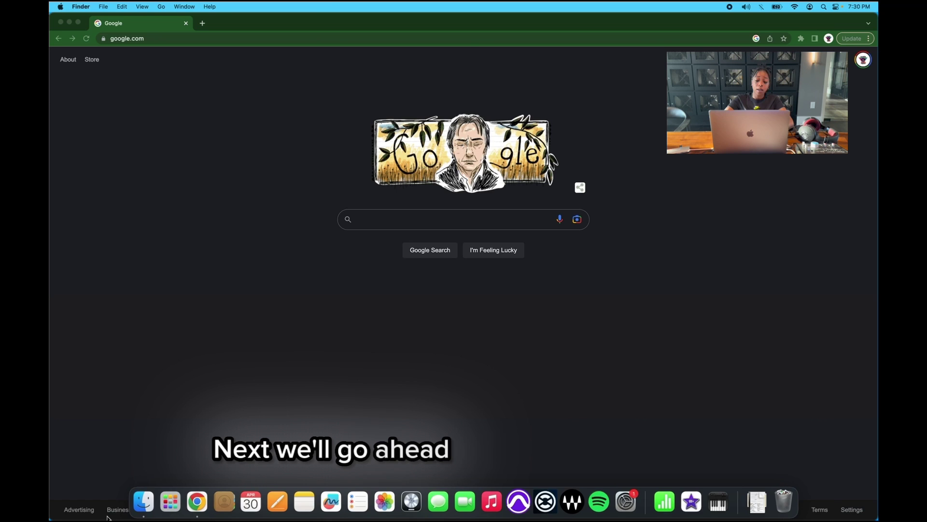
click(144, 499)
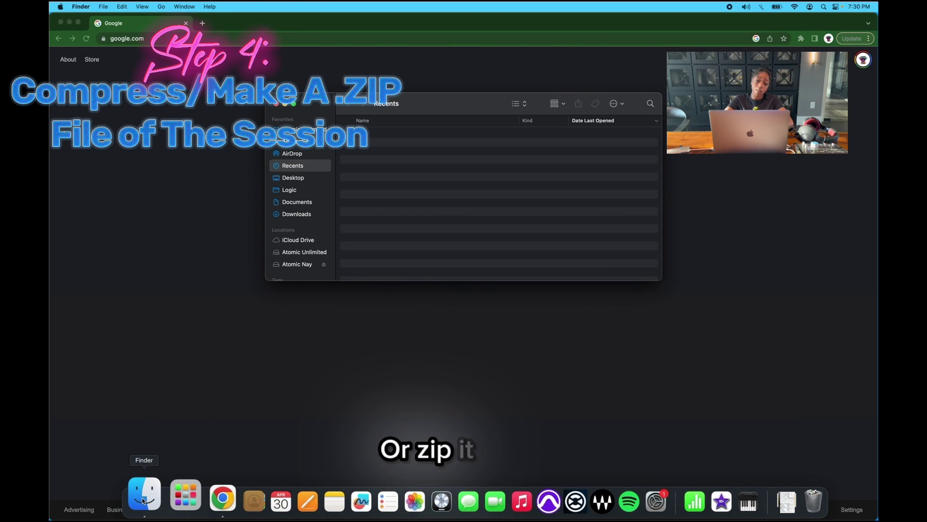
scroll(313, 245, down, 2)
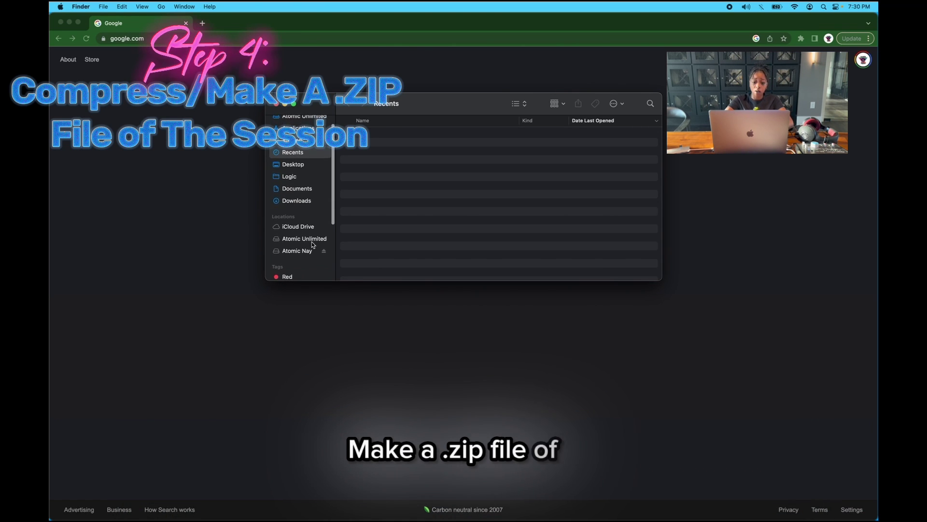
scroll(311, 232, up, 2)
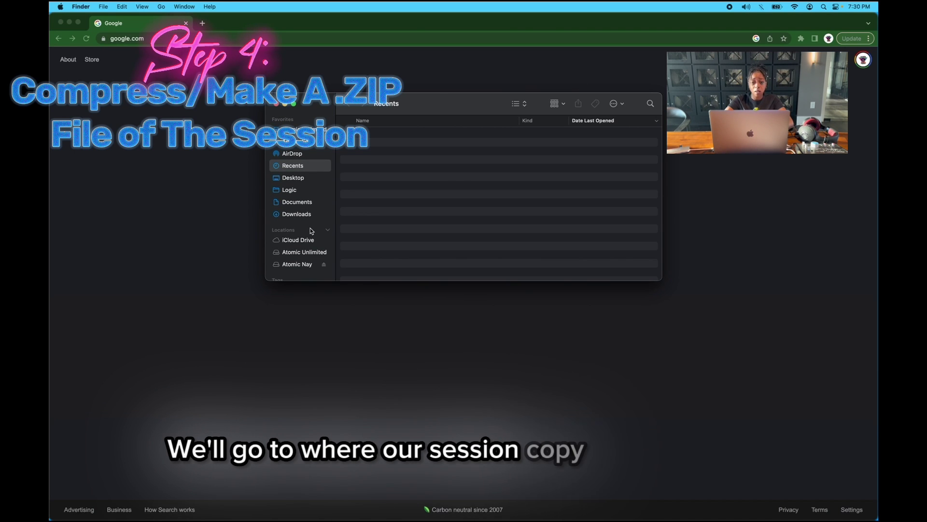
click(306, 178)
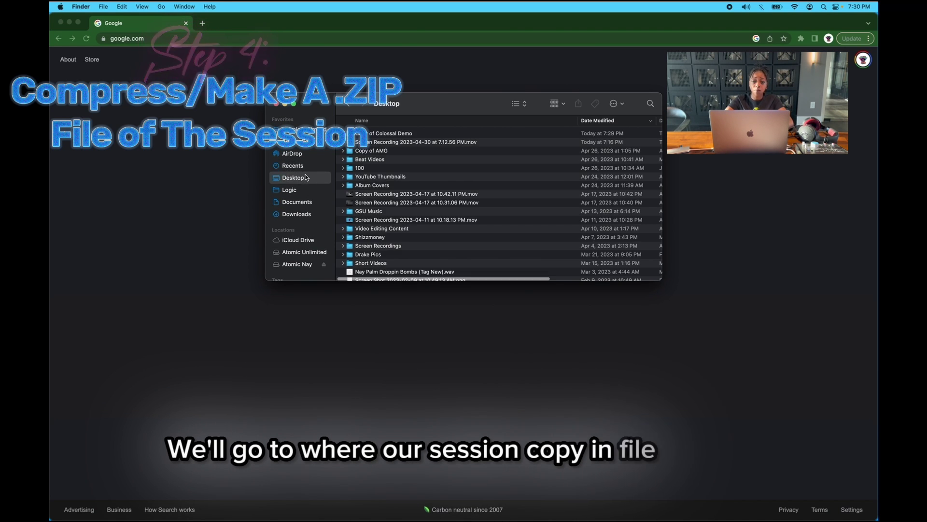
click(394, 136)
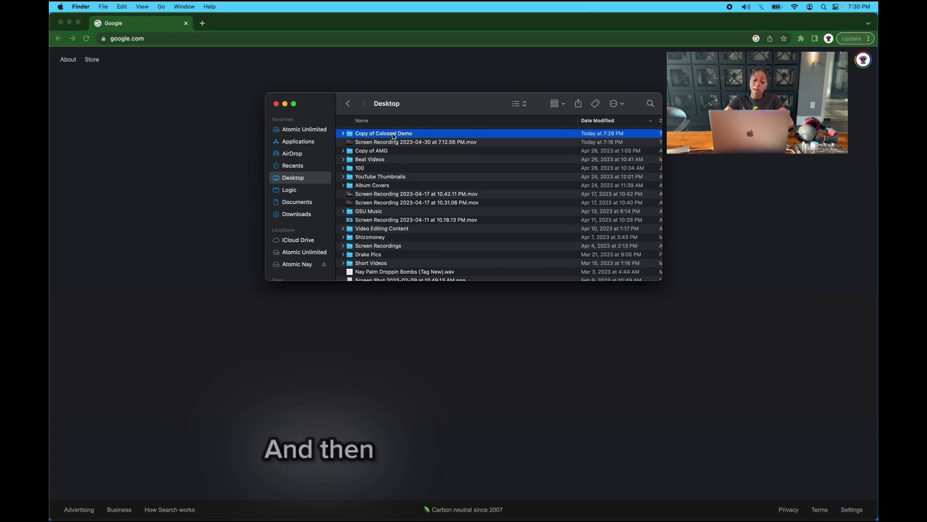
right_click(394, 136)
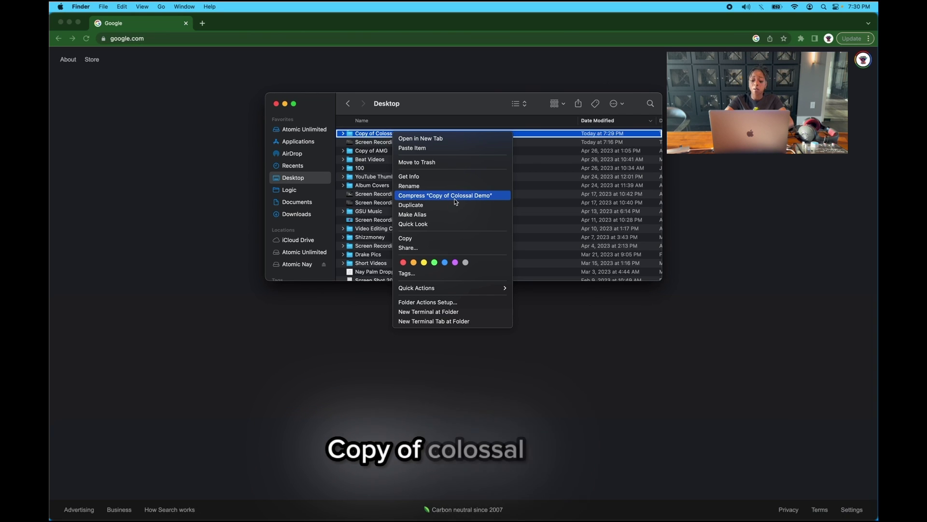
click(455, 197)
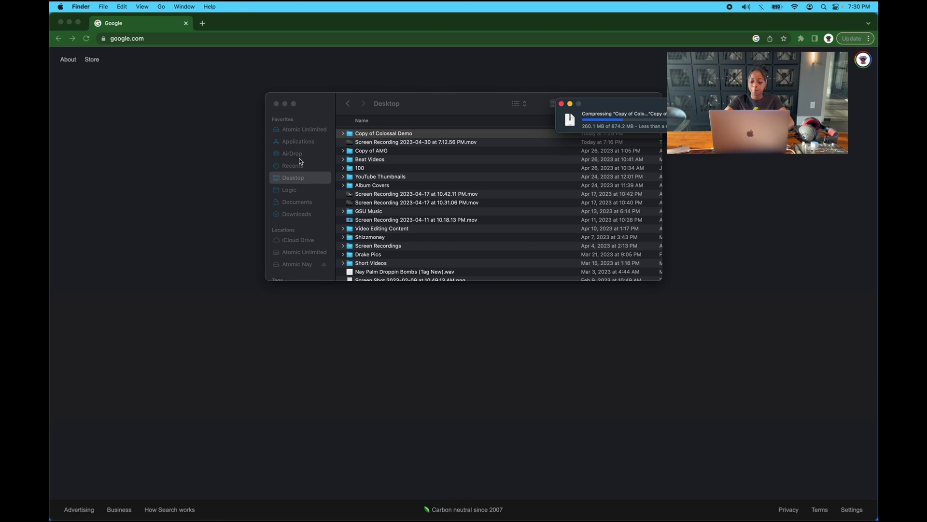
Step: Load wetransfer.com from Chrome's address bar
click(183, 147)
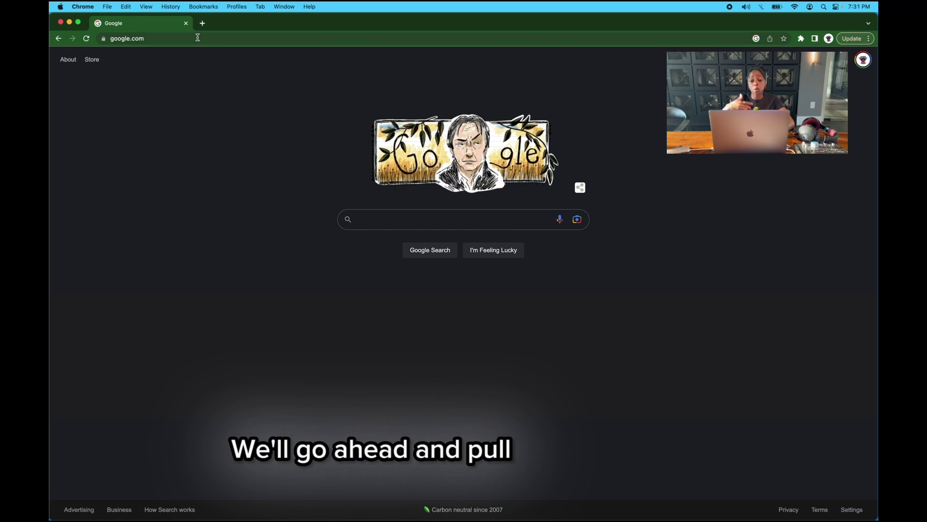
click(197, 38)
text(wetrans)
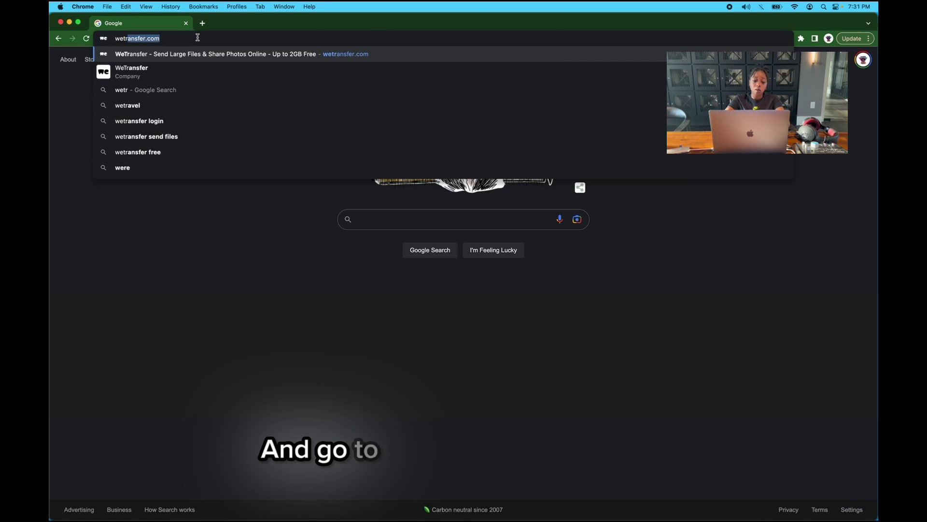
text(g)
key(BackSpace)
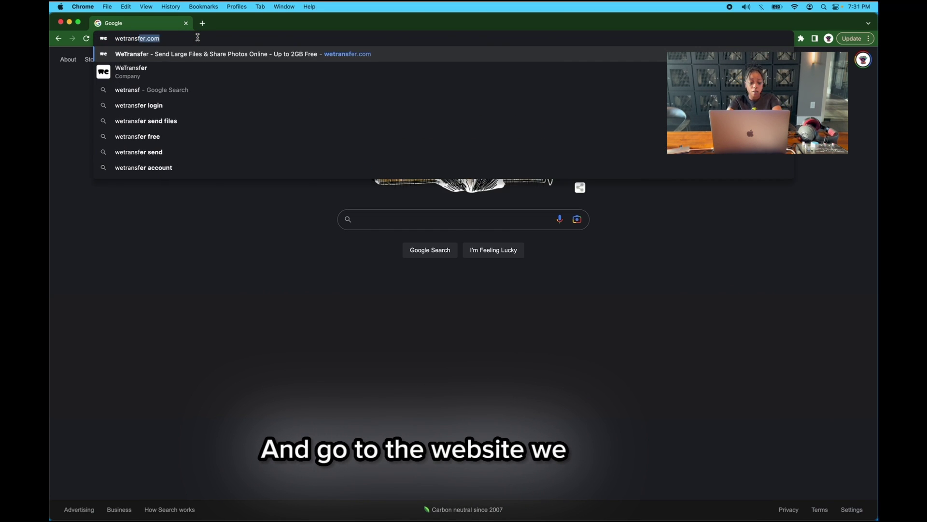
text(fer)
key(Return)
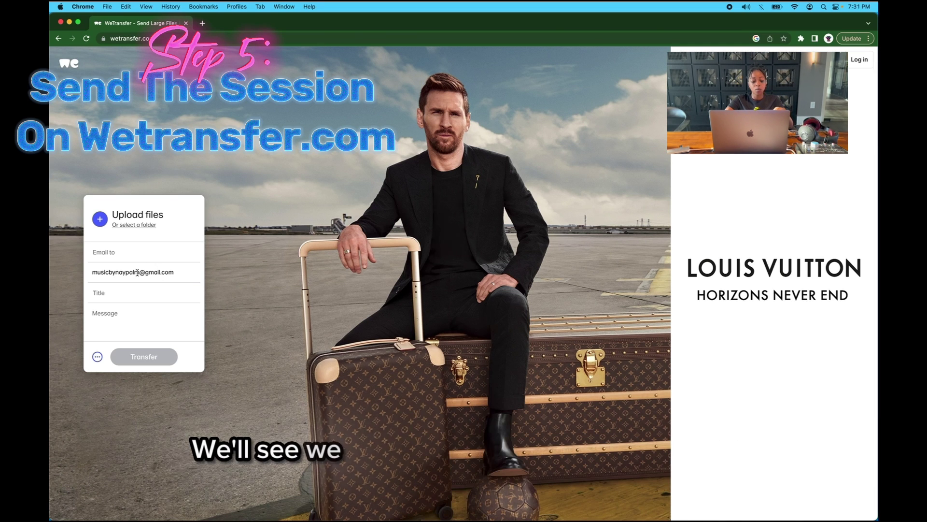
Step: Enter the recipient's e-mail, drag Copy of Colossal Demo.zip from Finder into the upload, and transfer
click(111, 254)
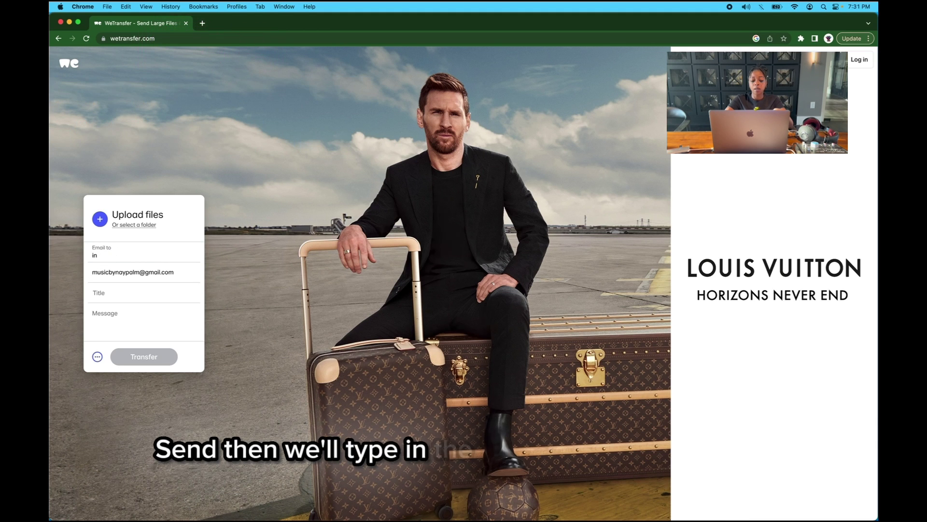
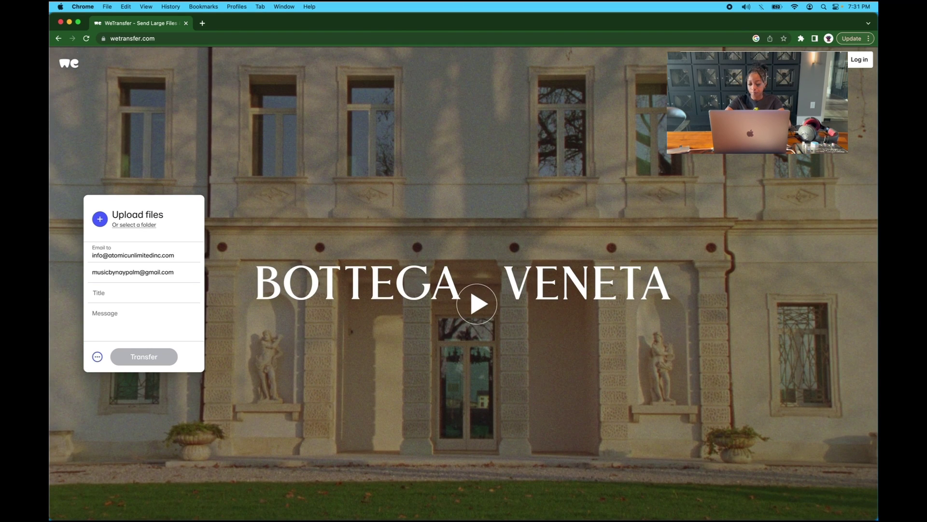
key(ctrl+Up)
click(237, 118)
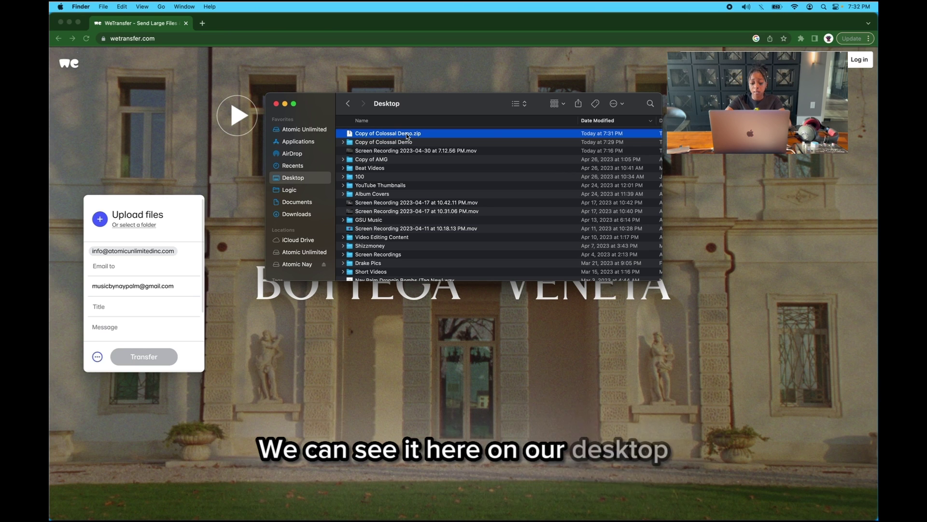
drag(406, 134, 140, 283)
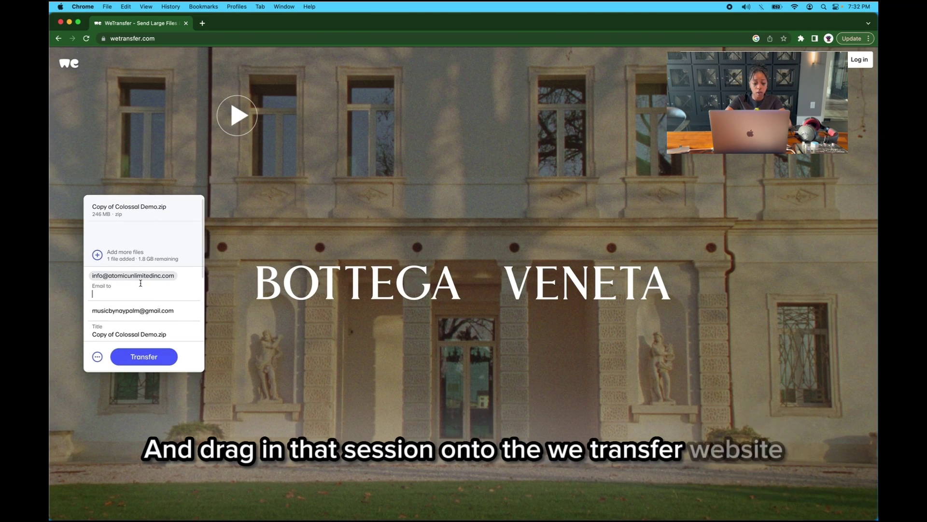
click(150, 360)
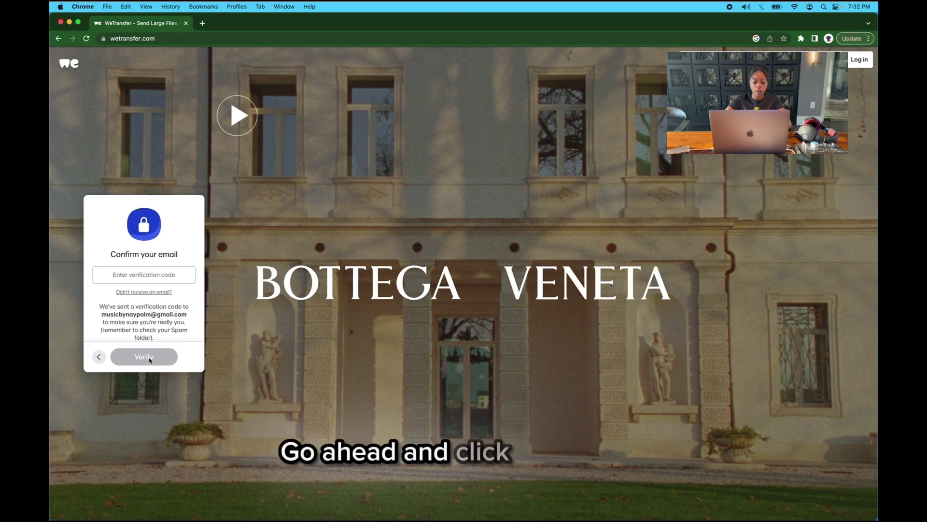
Step: Type the e-mailed verification code into the Confirm your email field
click(143, 277)
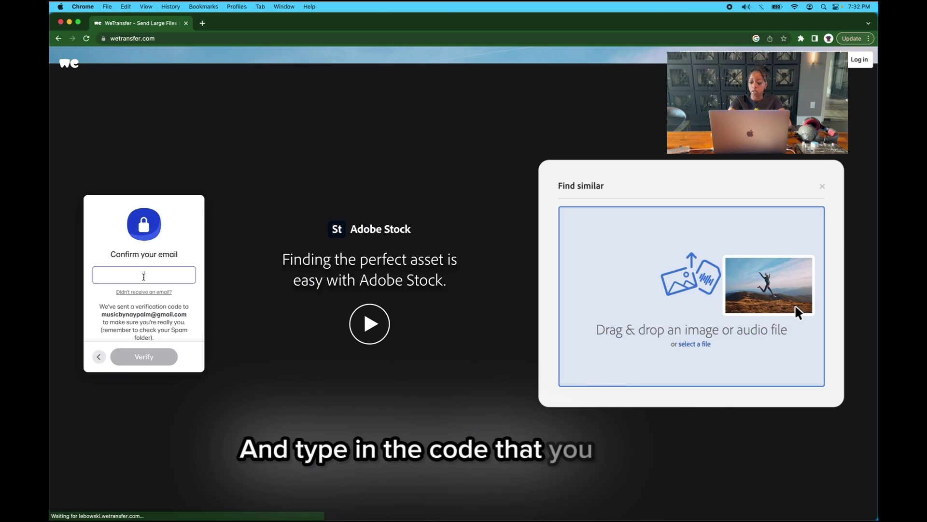
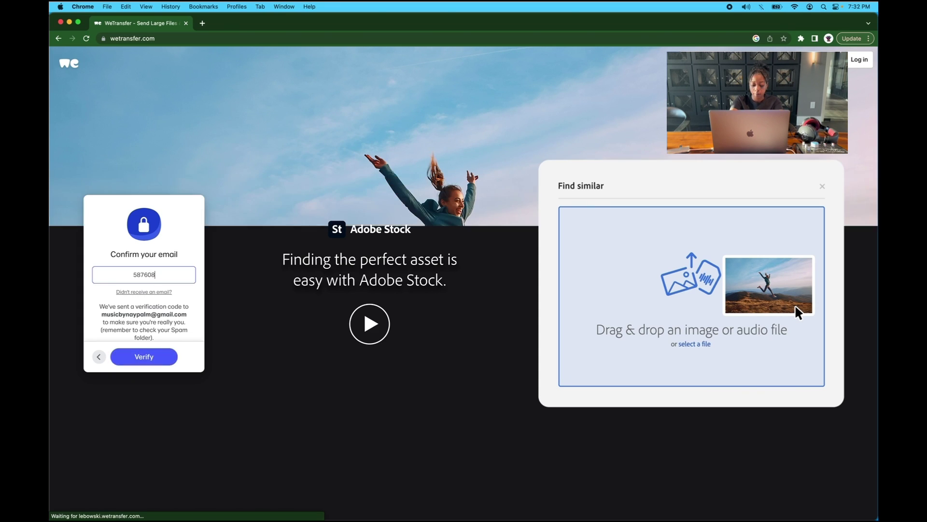